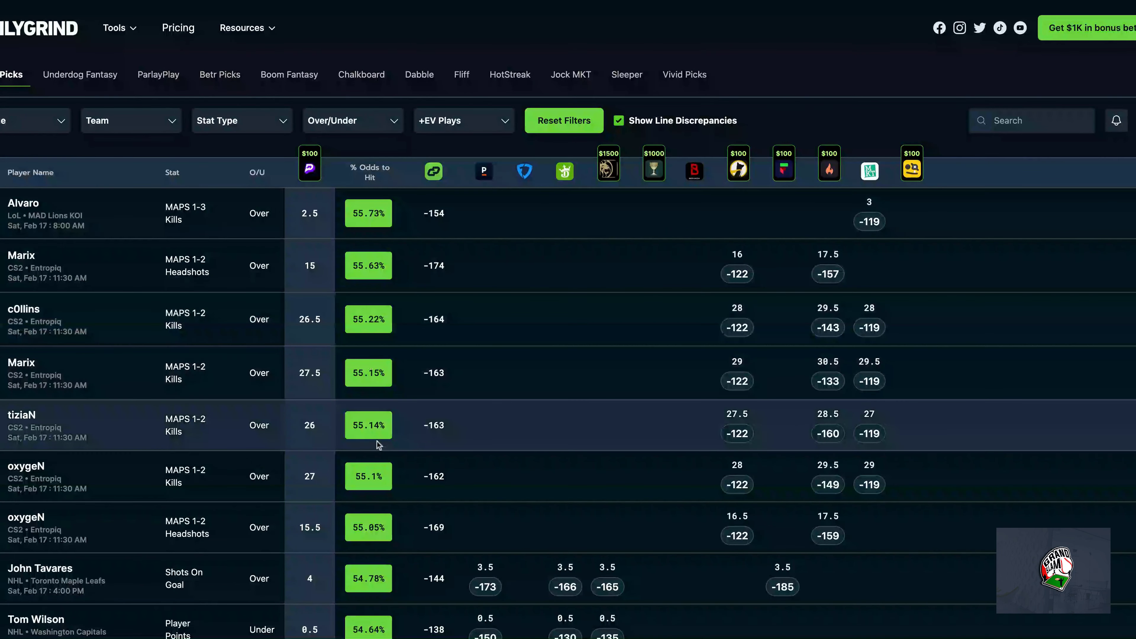
Step: Filter DailyGrind Fantasy's prop odds table to NHL only, led by the Over 4 shots-on-goal prop at 54.78%
scroll(377, 444, "down", 4)
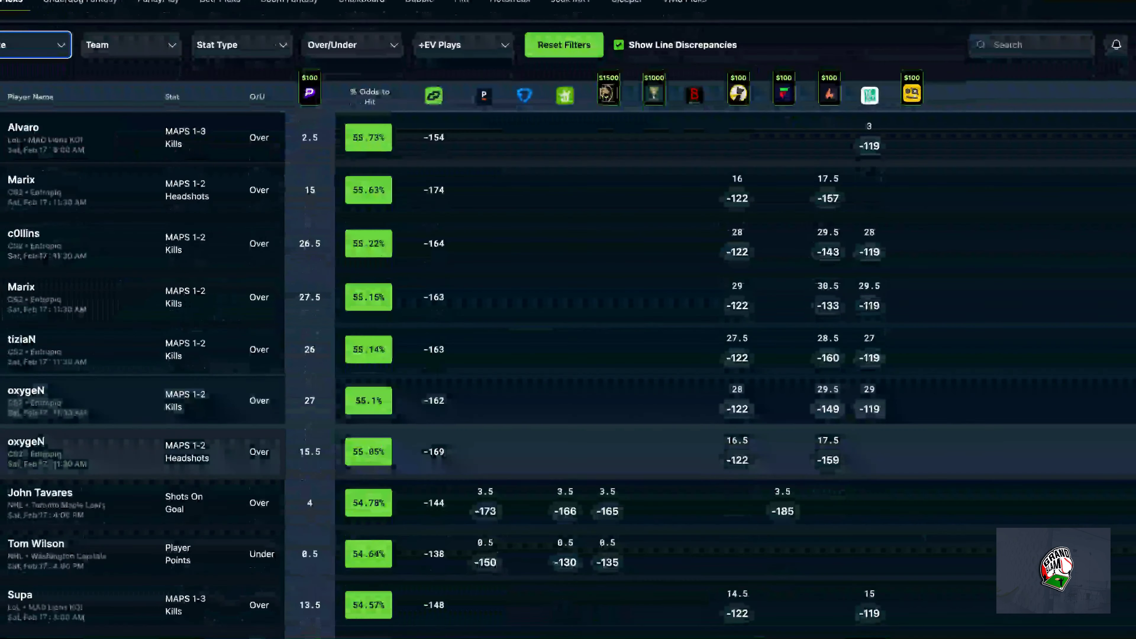
scroll(377, 444, "down", 4)
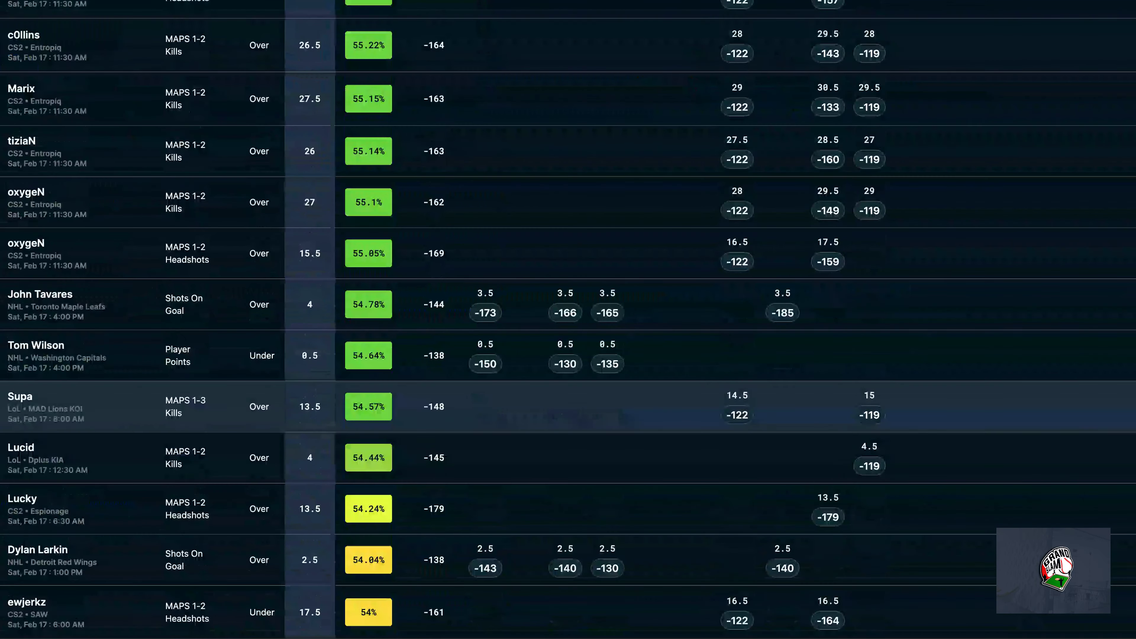
scroll(378, 444, "down", 1)
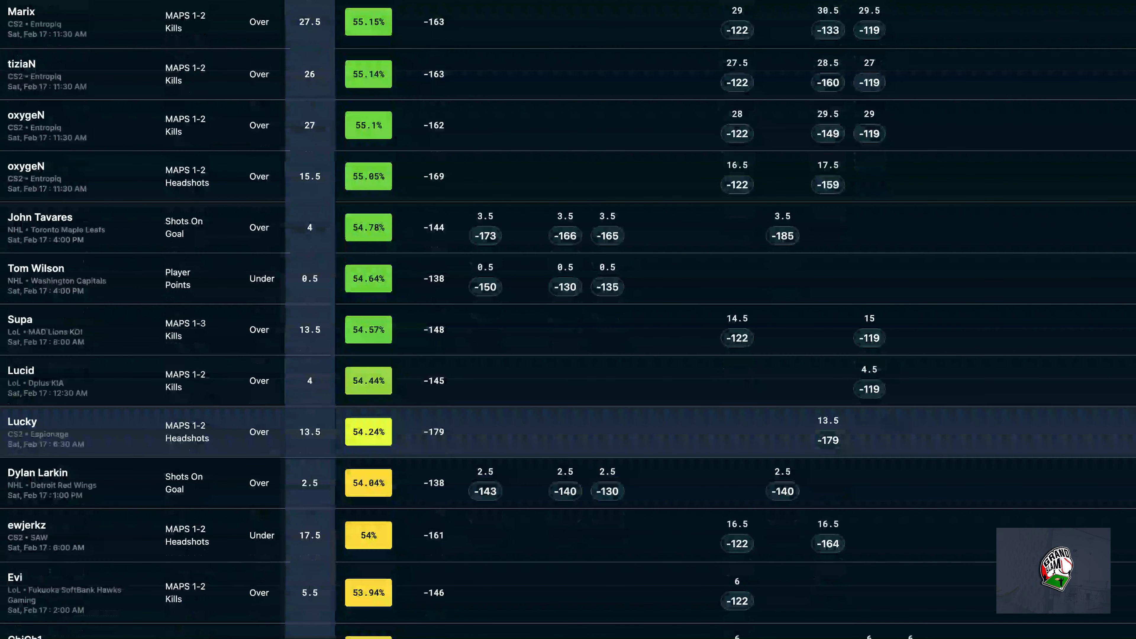
scroll(378, 445, "down", 1)
scroll(401, 281, "down", 1)
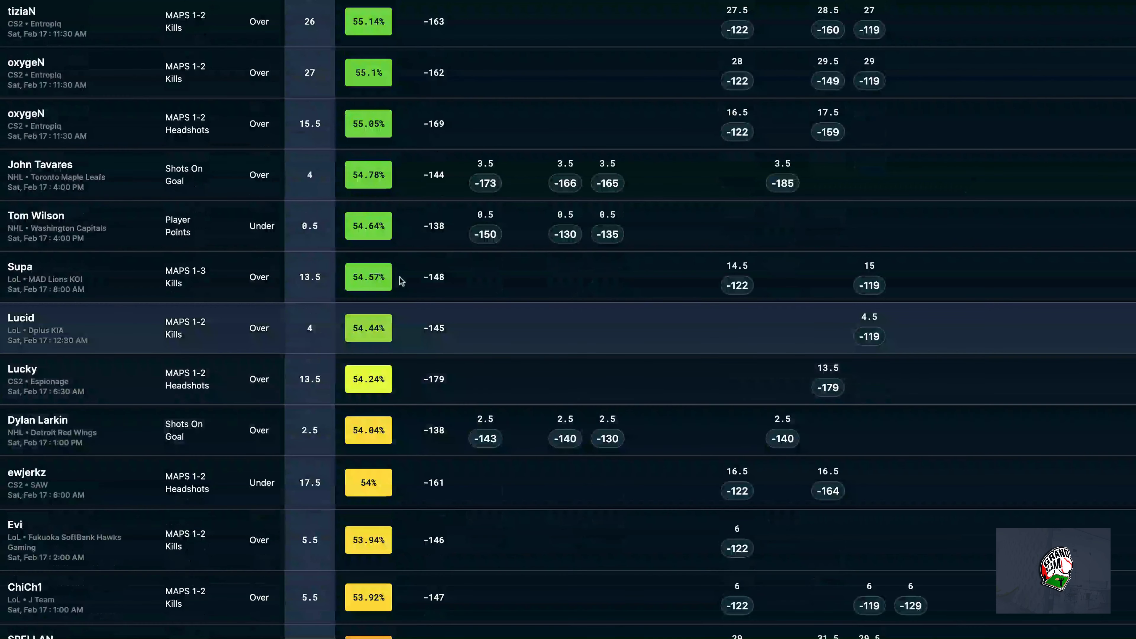
scroll(401, 281, "up", 12)
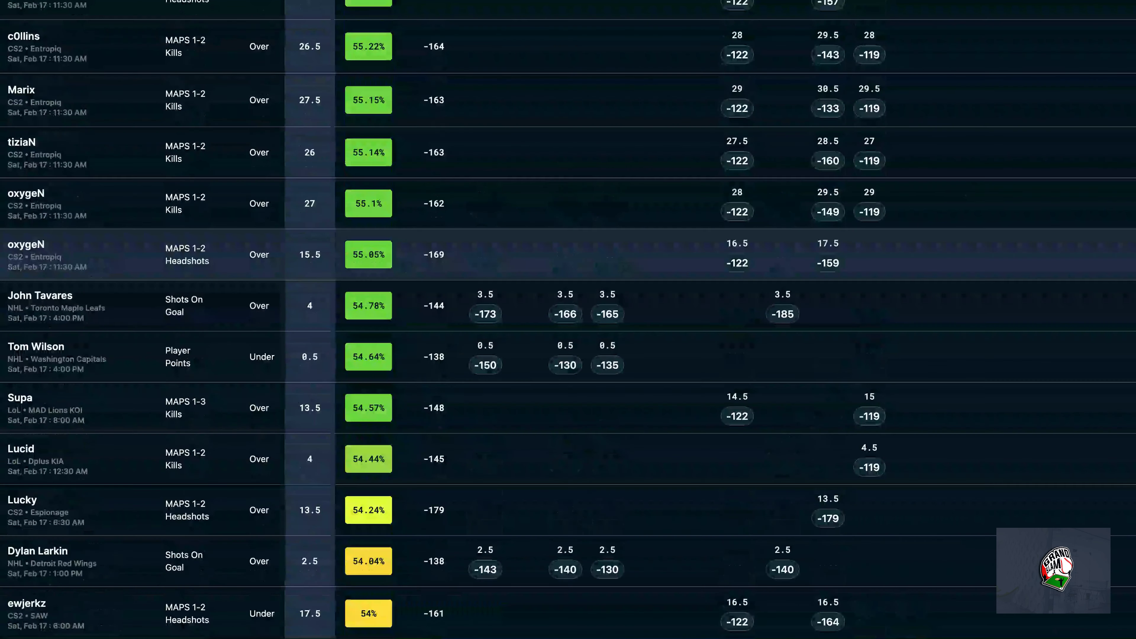
scroll(66, 216, "up", 1)
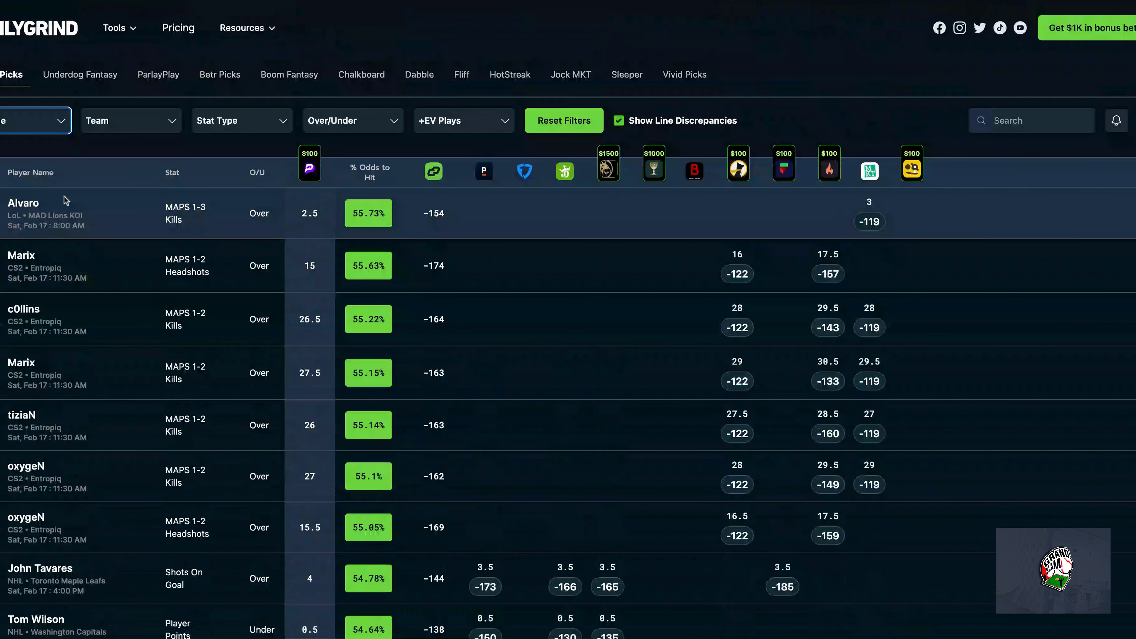
left_click(60, 130)
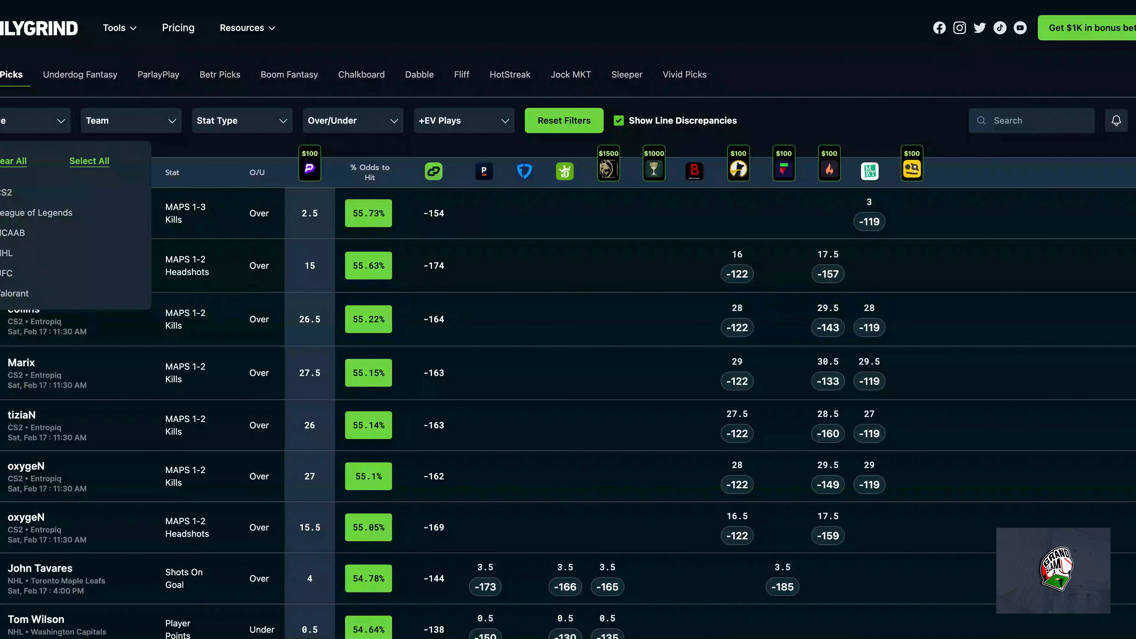
left_click(7, 253)
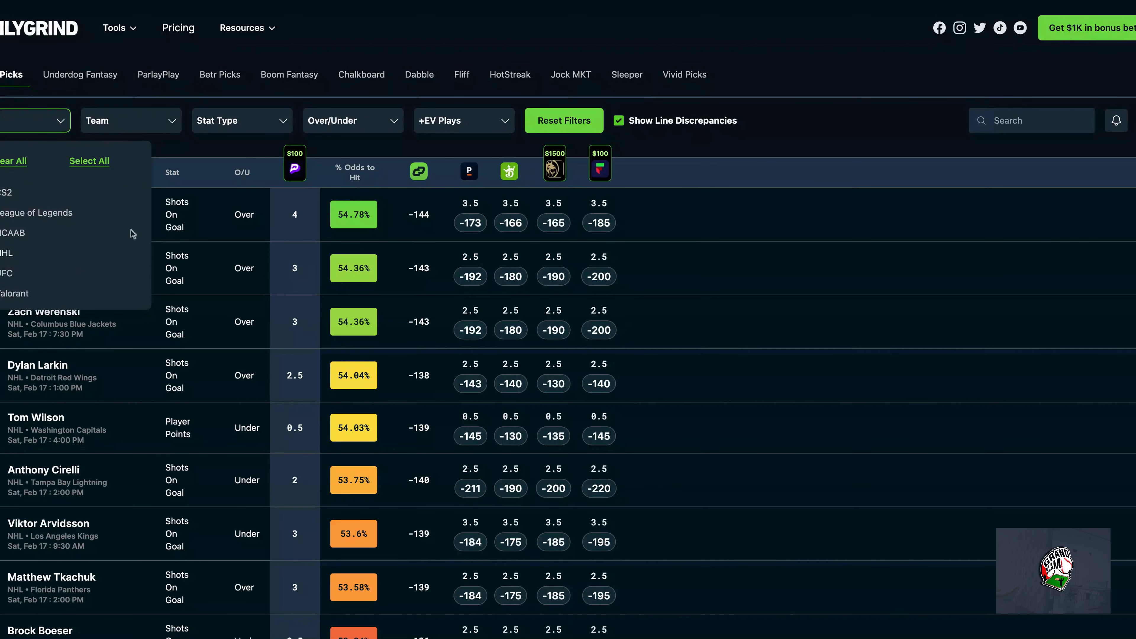
left_click(241, 154)
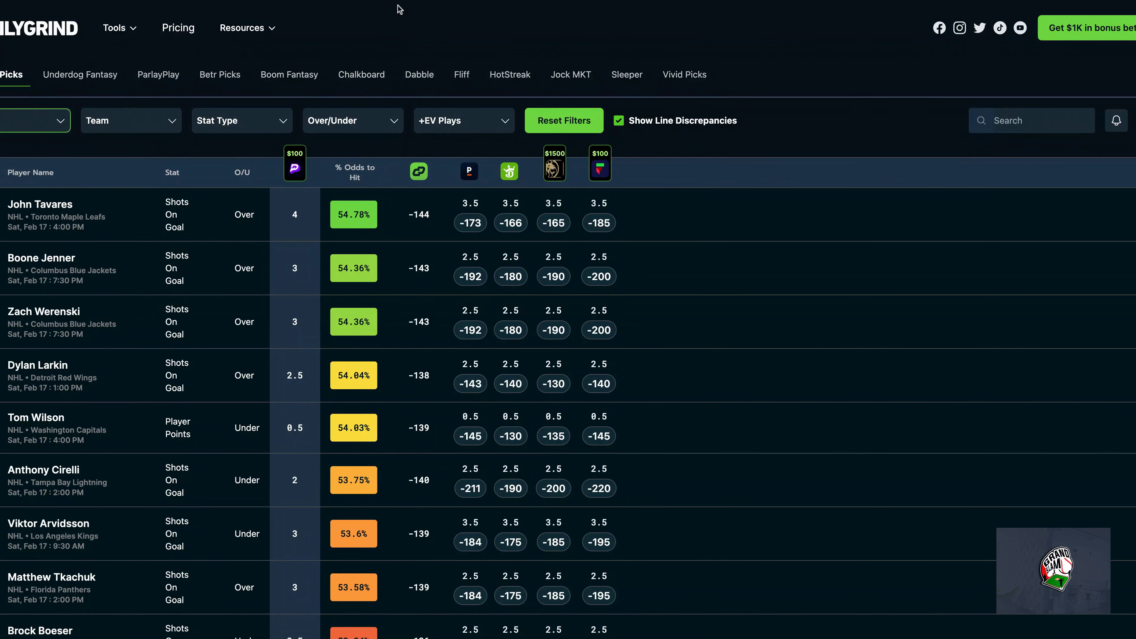
Step: On the PrizePicks NHL board holding John Tavares at MORE 4.0 shots on goal, focus the player Search box
scroll(403, 6, "down", 1)
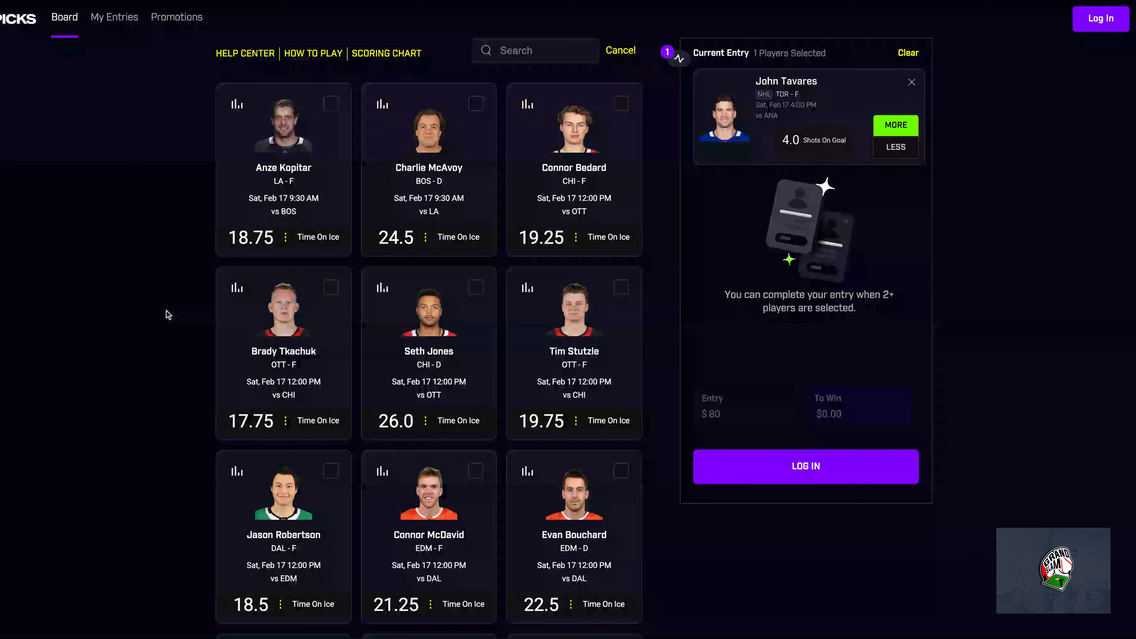
scroll(170, 314, "up", 3)
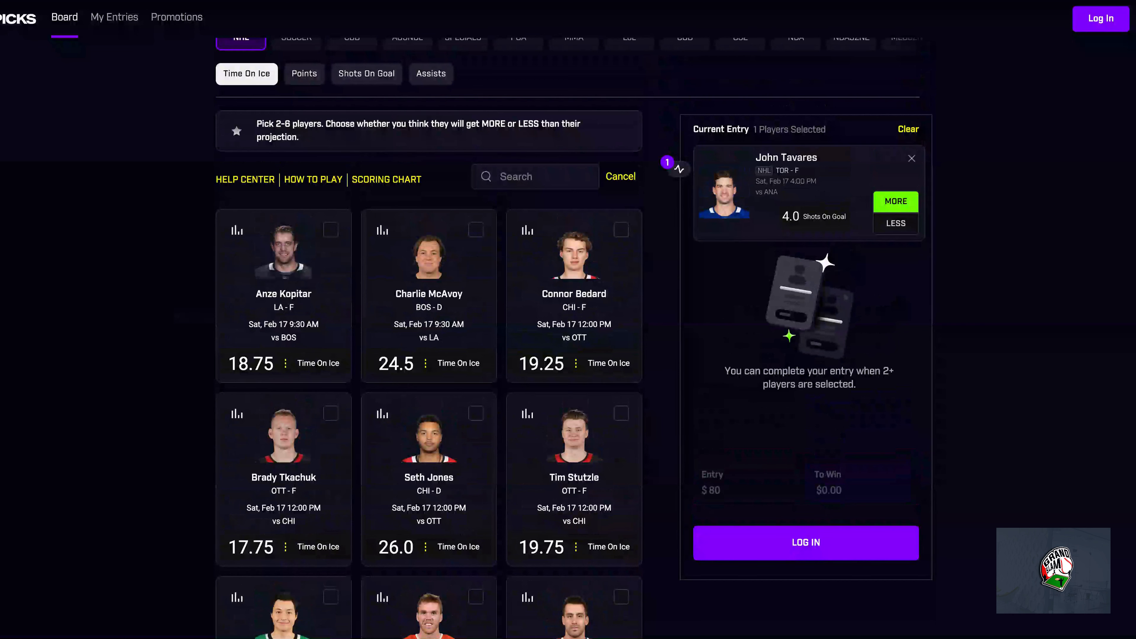
left_click(570, 177)
scroll(569, 177, "down", 2)
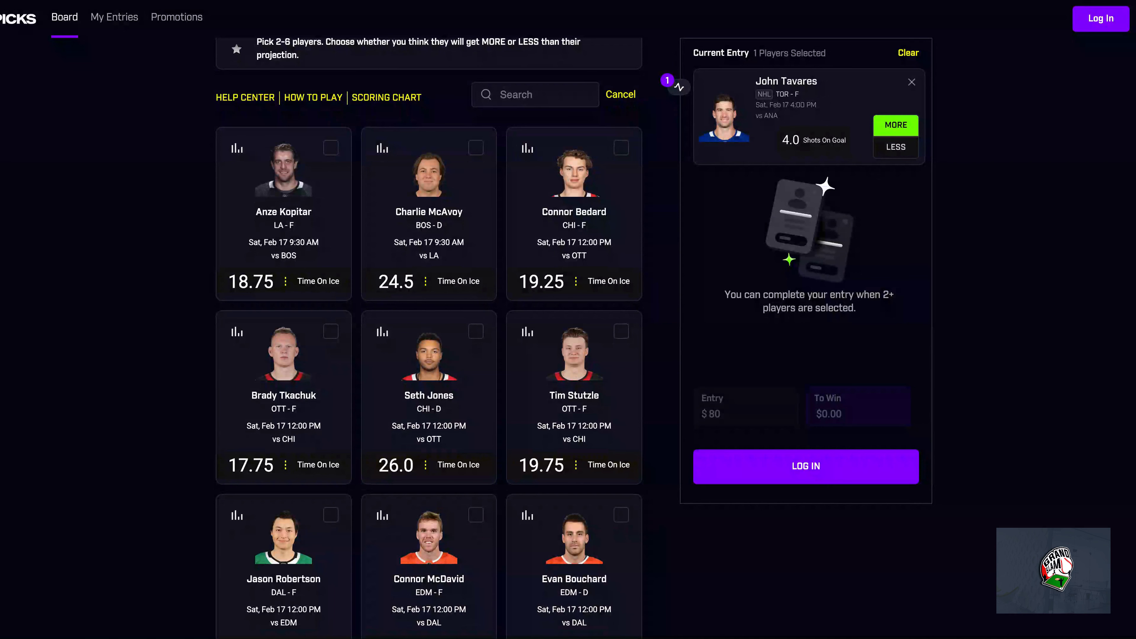
Step: Search 'tore' and add Torey Krug at MORE 2.0 shots on goal, making the $80 entry pay $240.00
type("tore")
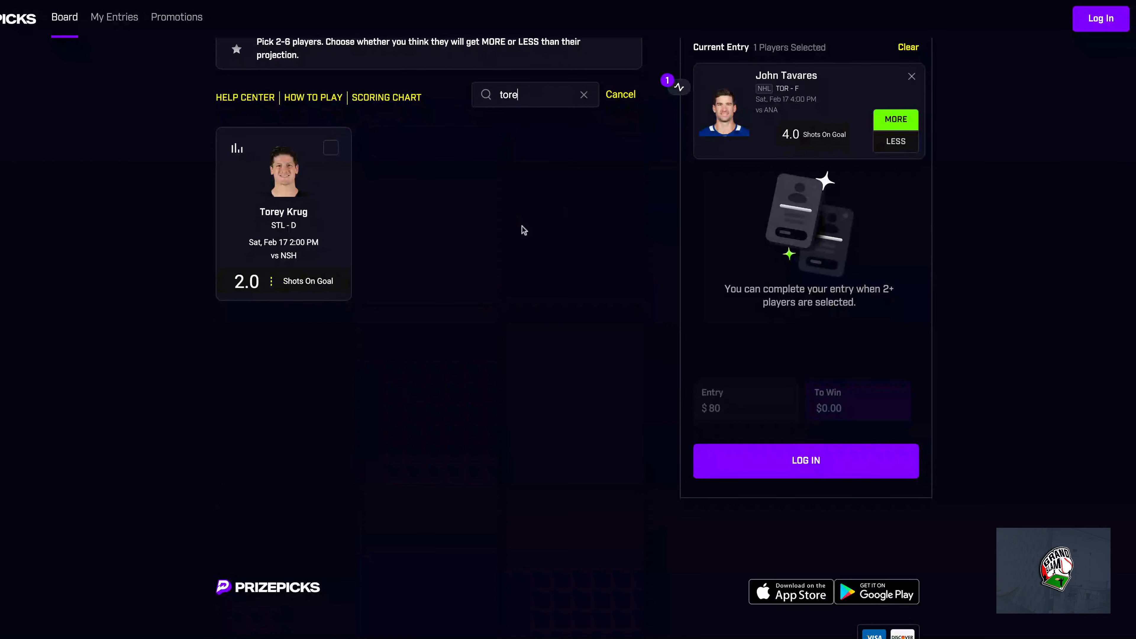
left_click(310, 222)
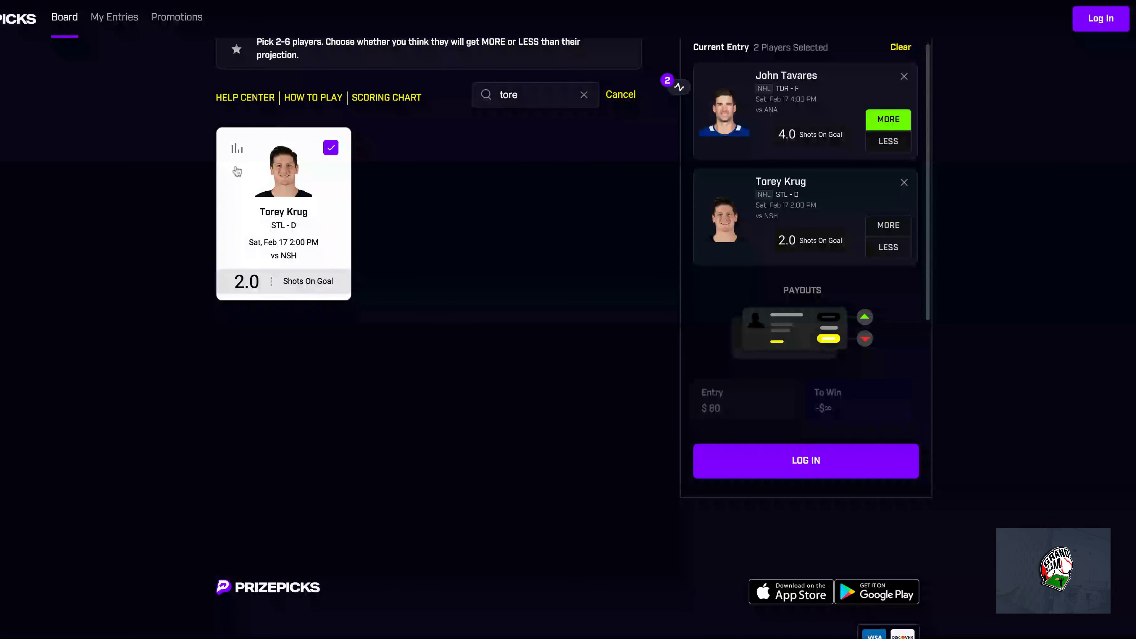
left_click(236, 149)
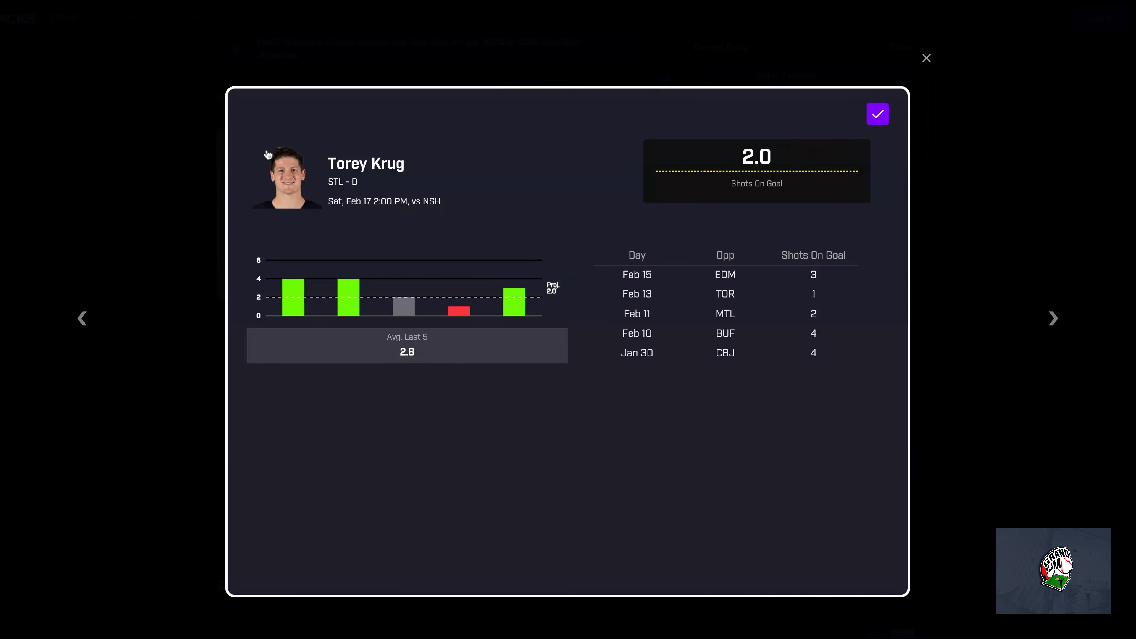
left_click(927, 58)
left_click(890, 225)
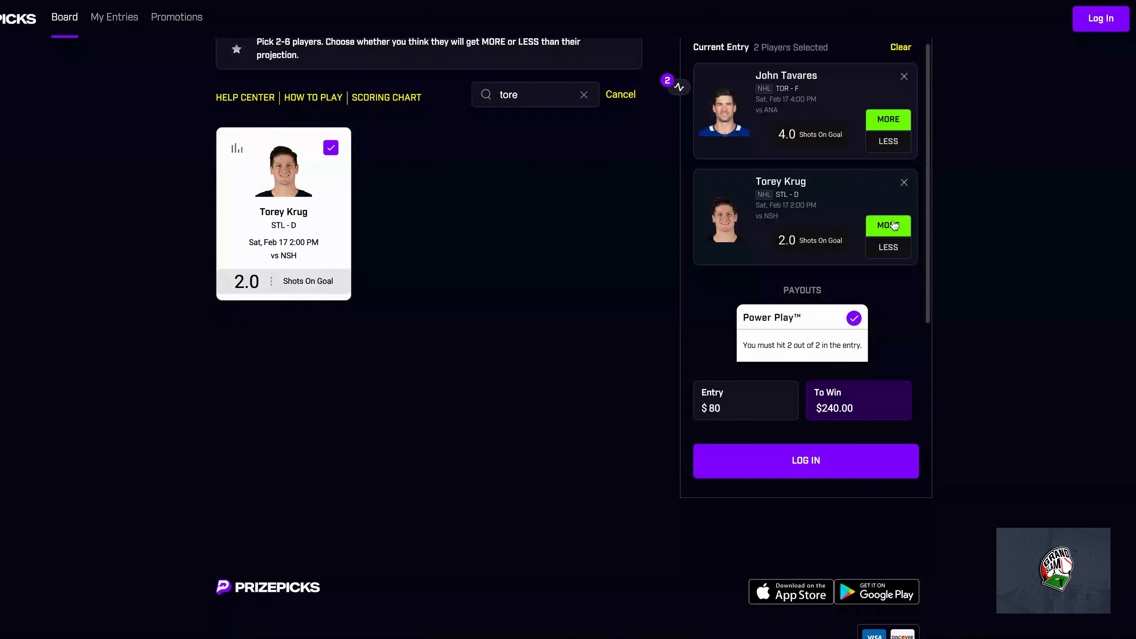
left_click(584, 94)
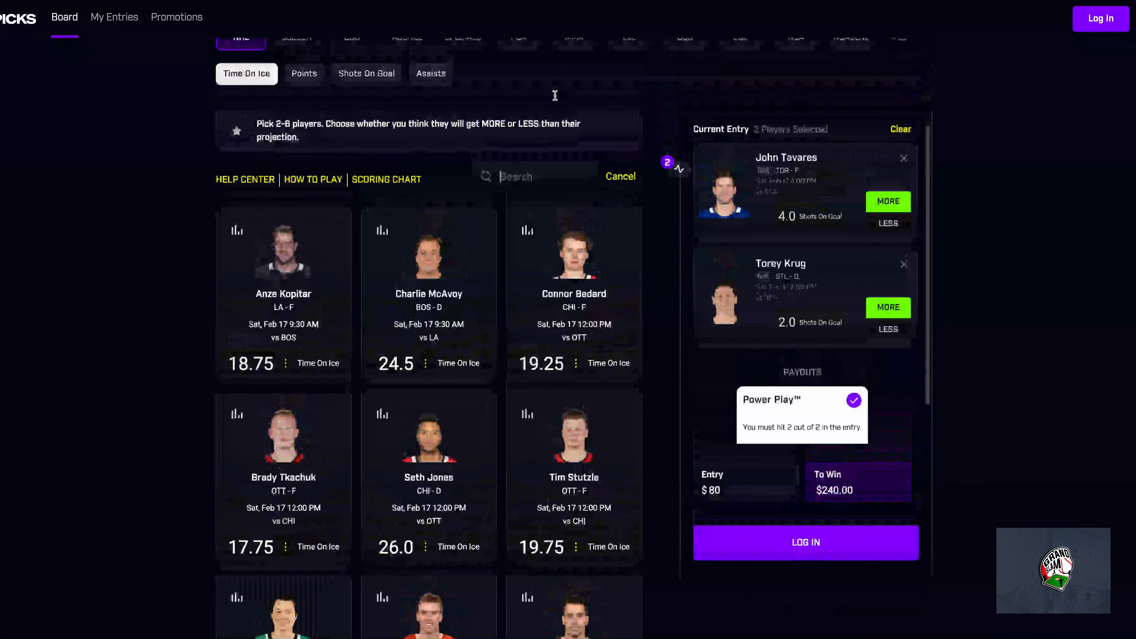
Step: Search 'cody g' and add Cody Glass at MORE 2.0 shots on goal, setting the $80 payout to $180.00
type("co")
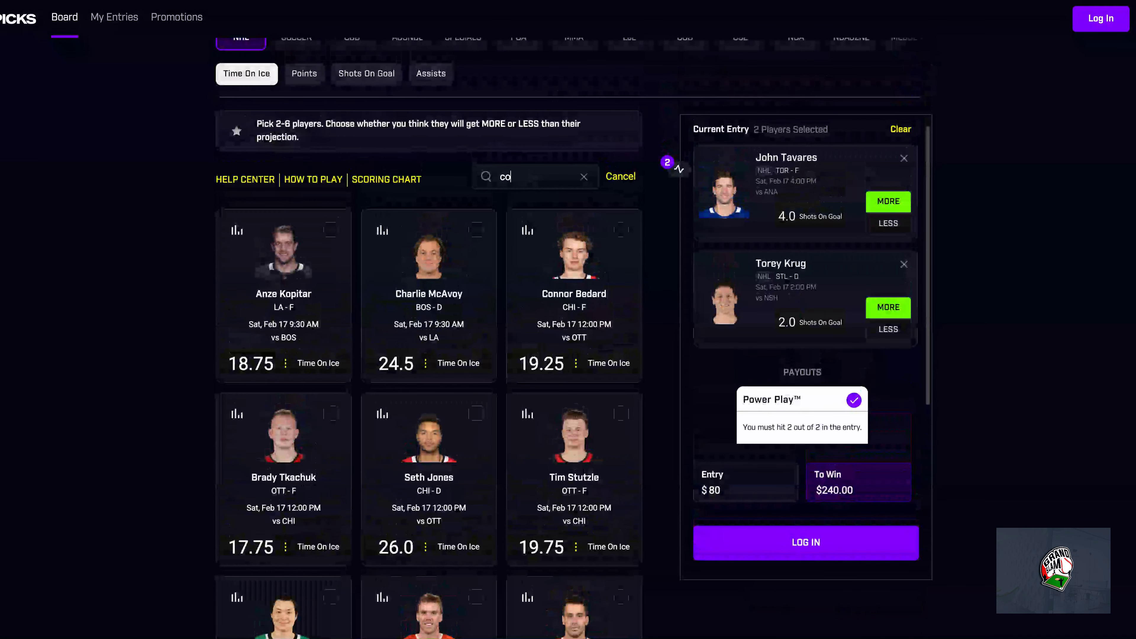
type("dy")
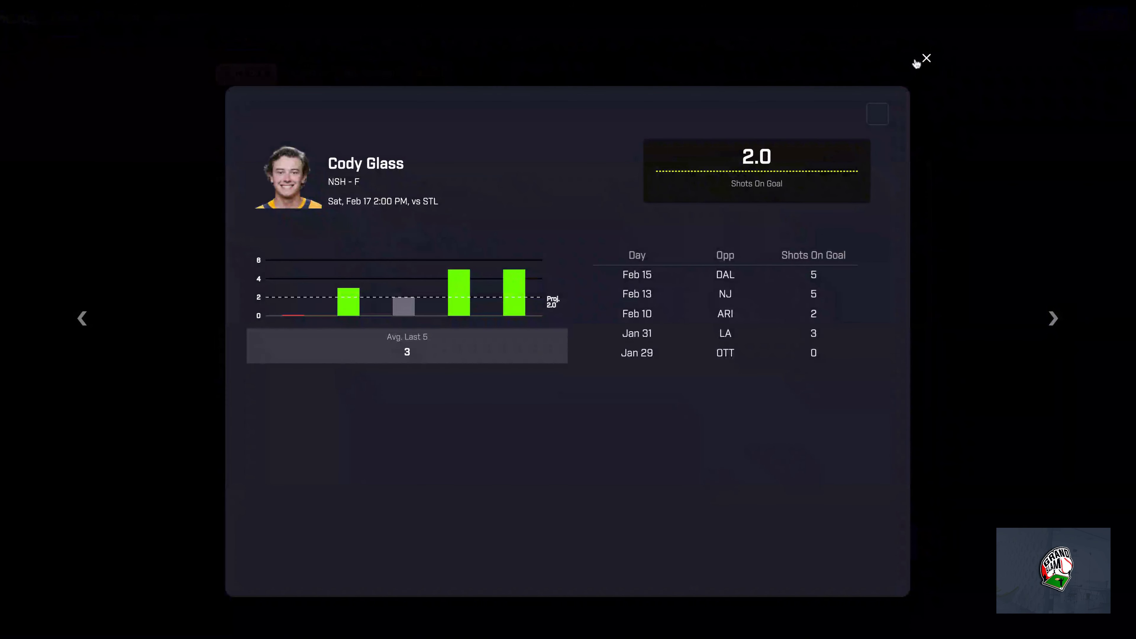
left_click(926, 58)
left_click(302, 331)
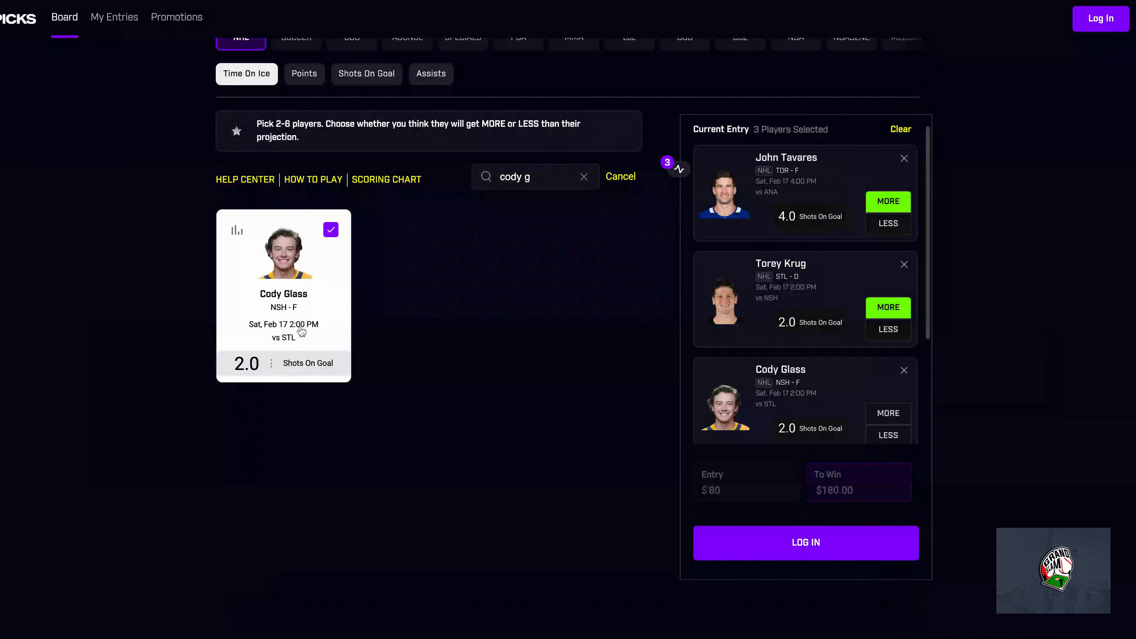
left_click(584, 177)
scroll(569, 178, "down", 1)
scroll(570, 178, "down", 1)
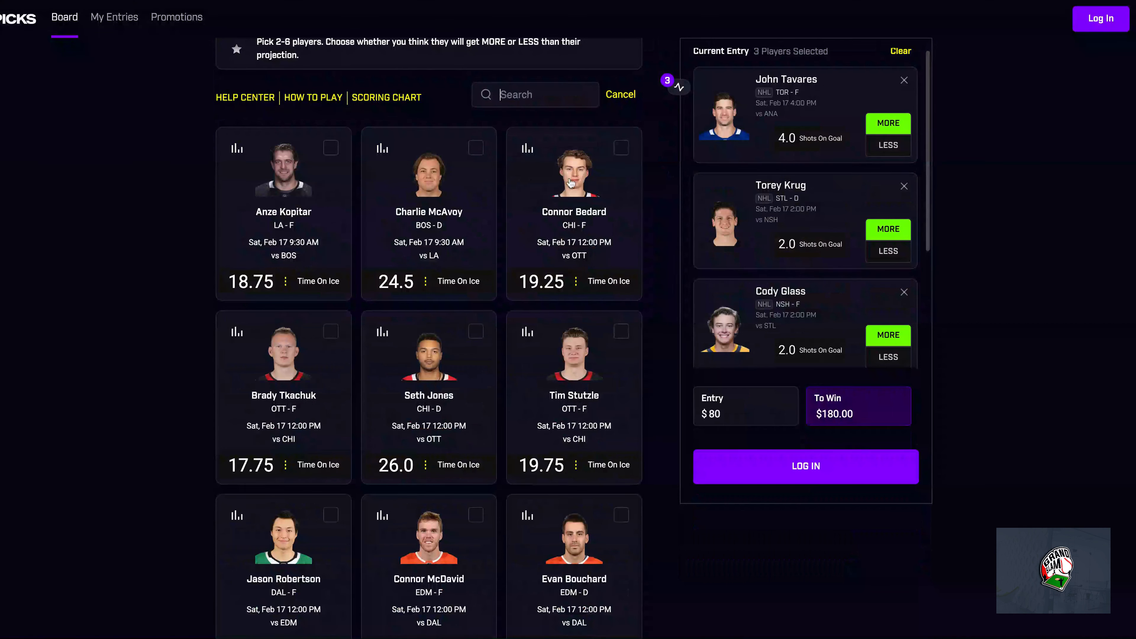
Step: Search 'tom' and add Tom Wilson at LESS 0.5 points, making the $80 Flex Play win $400.00
type("tom")
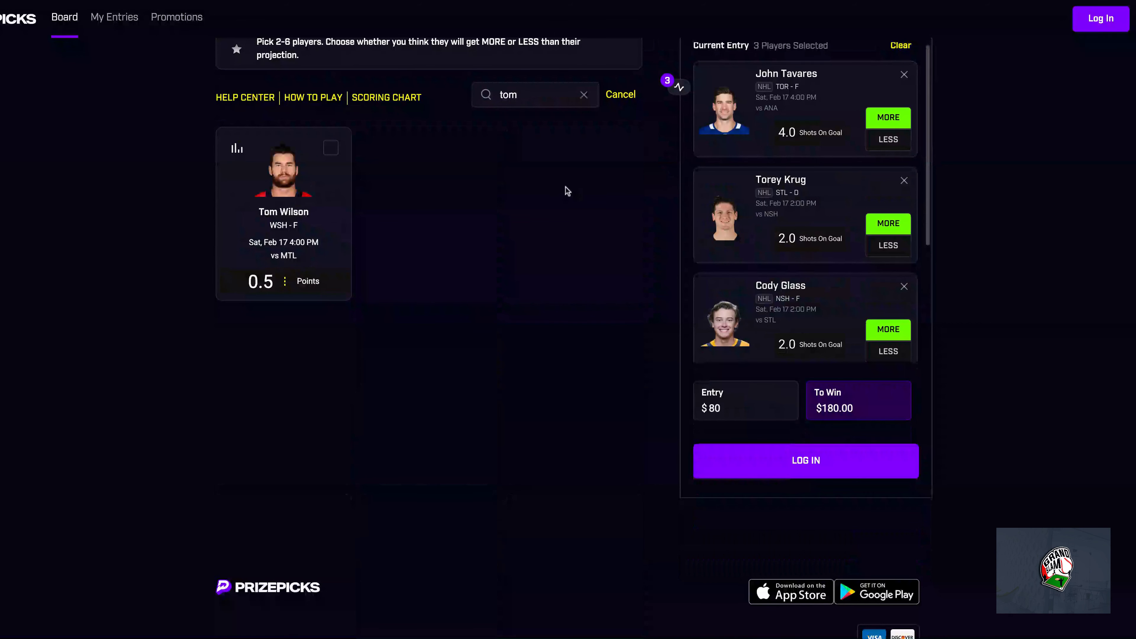
left_click(332, 214)
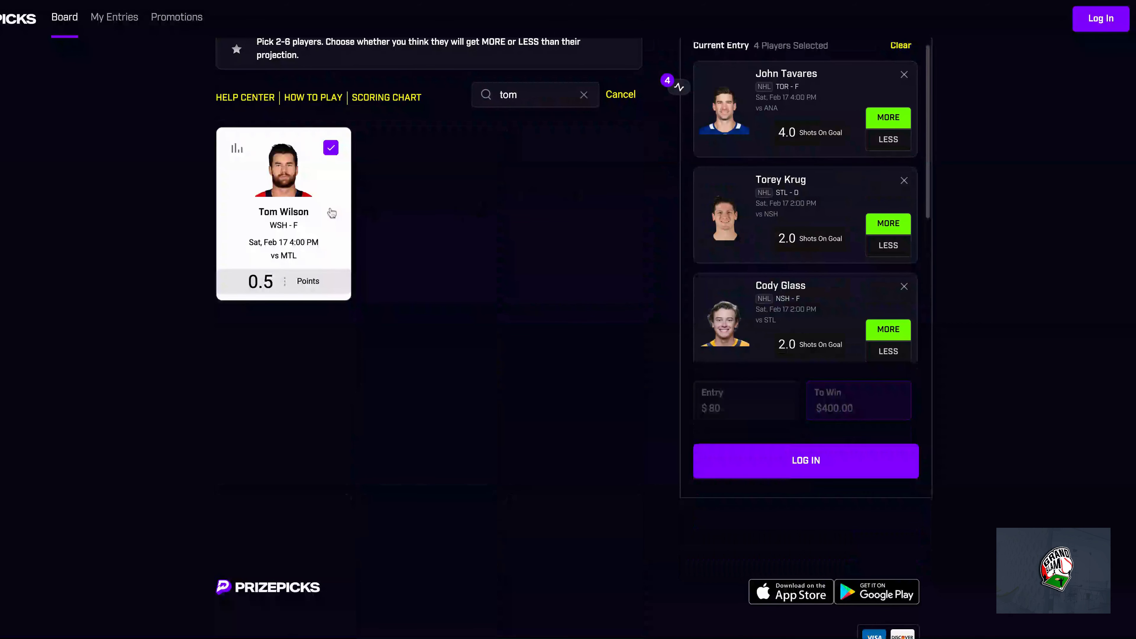
scroll(928, 152, "down", 5)
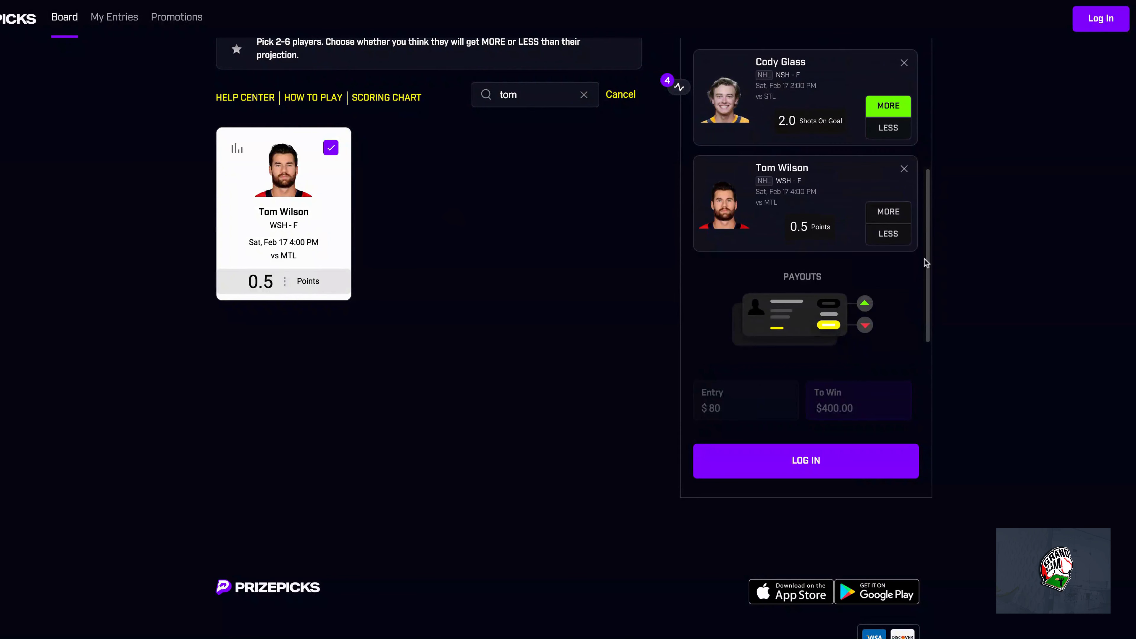
left_click(889, 242)
left_click(581, 96)
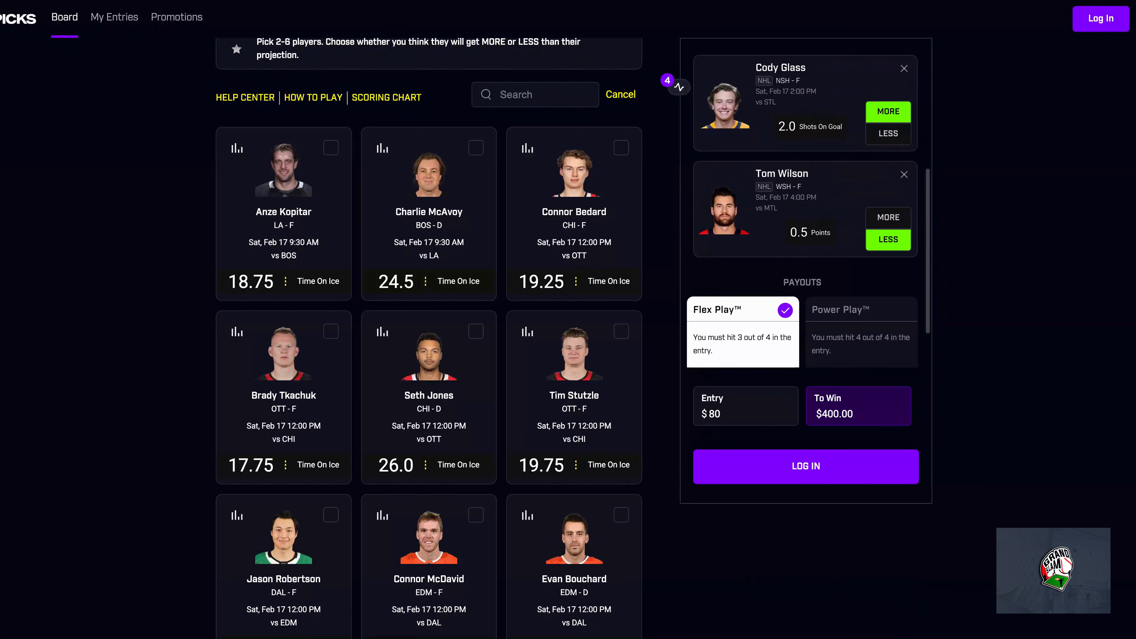
scroll(562, 91, "up", 2)
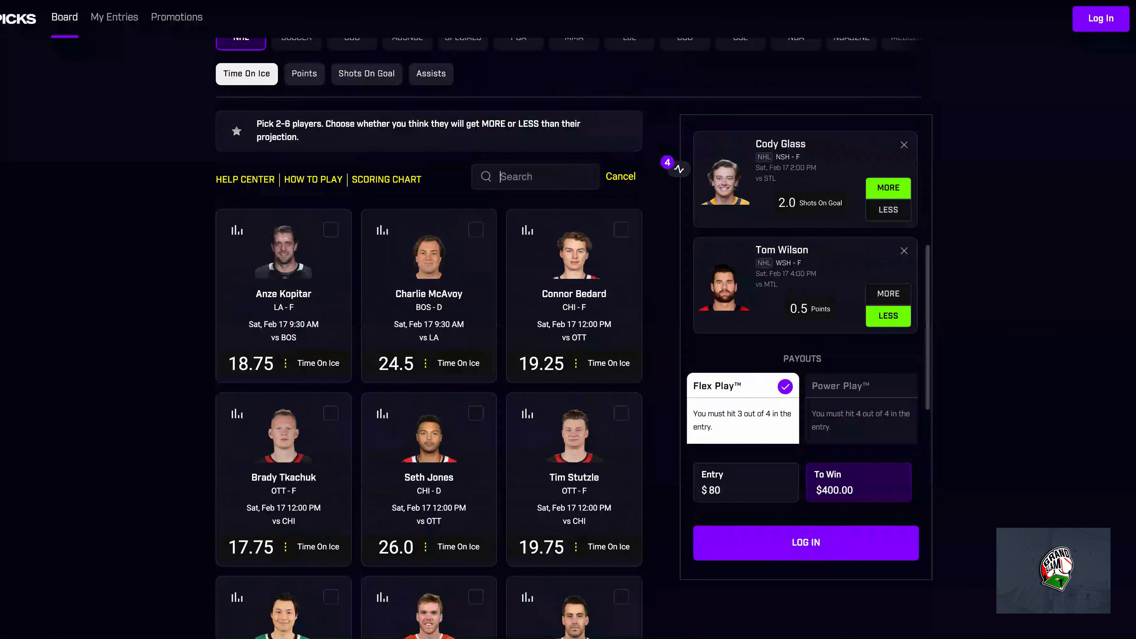
Step: Search 'james' and add James van Riemsdyk at LESS 2.0 shots on goal, raising the payout to $800.00
type("james")
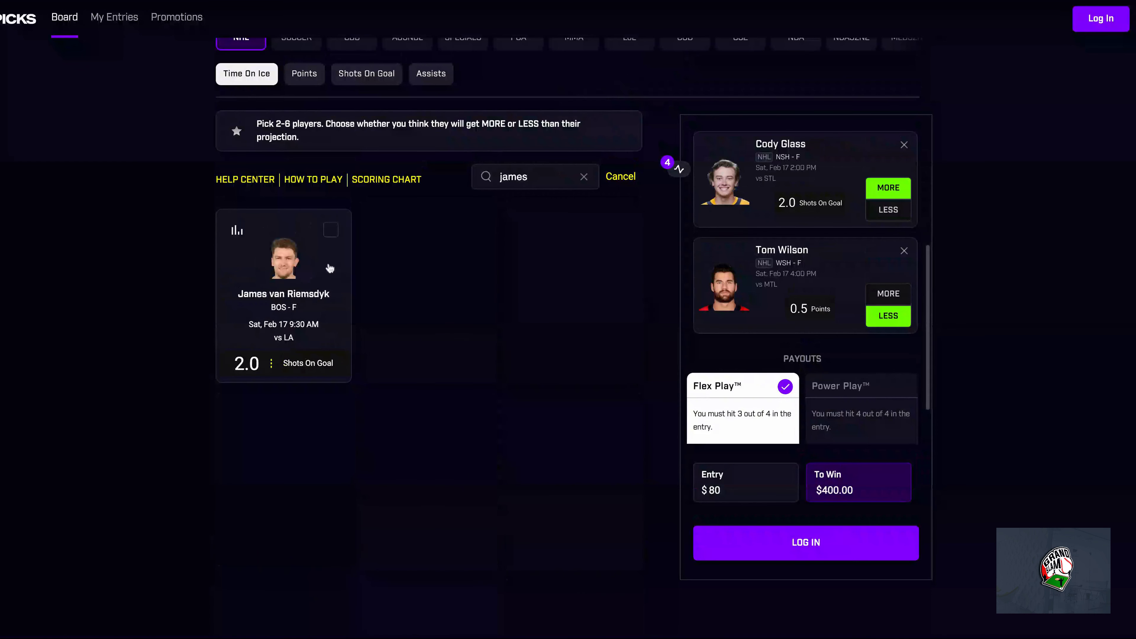
left_click(316, 279)
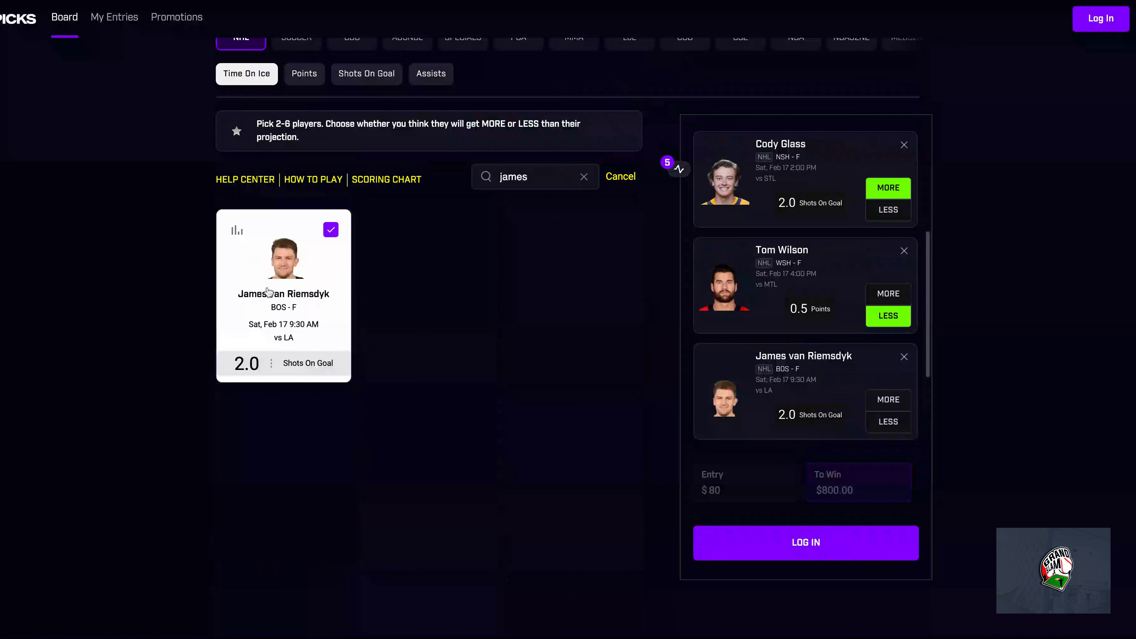
left_click(237, 230)
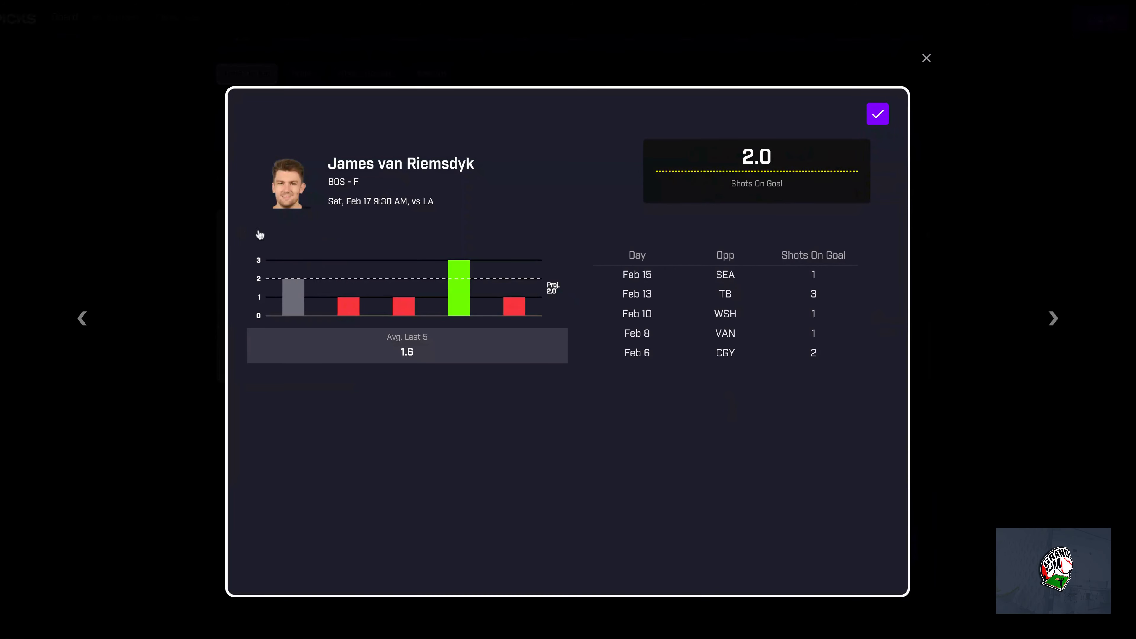
left_click(926, 59)
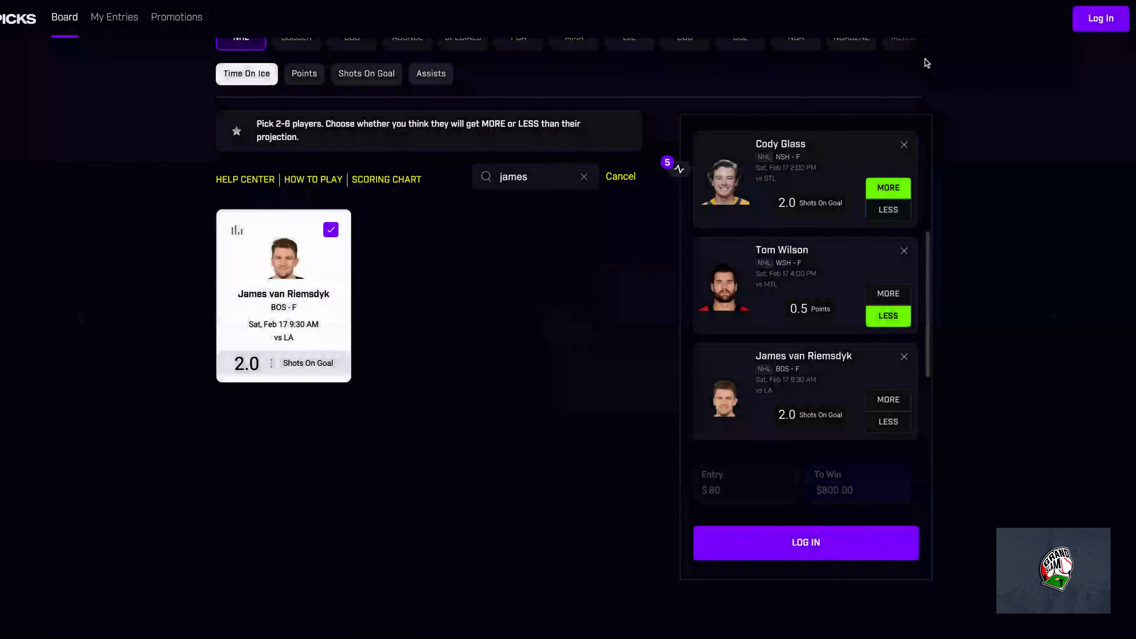
left_click(896, 428)
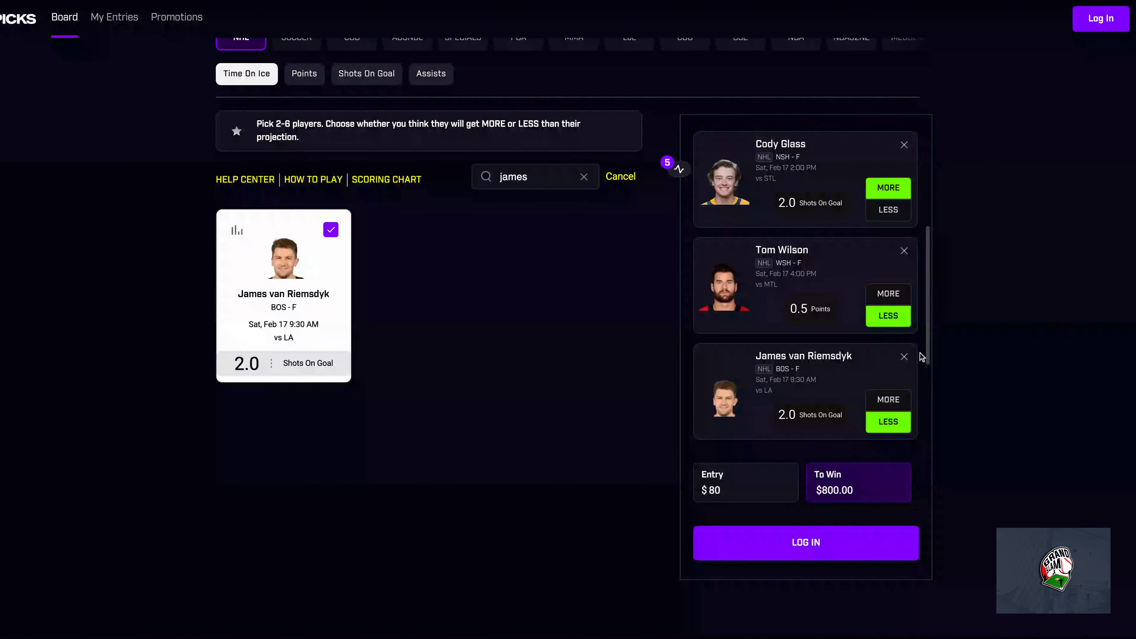
scroll(927, 351, "up", 5)
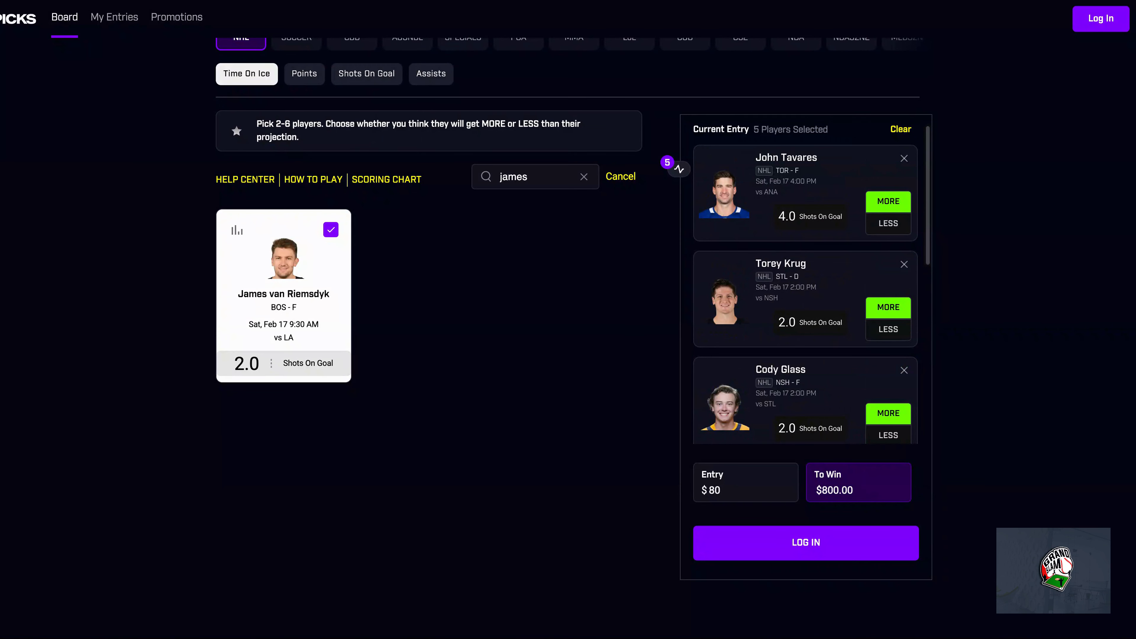
Step: Review all five picks in the $80 Current Entry winning $800.00, then clear the player search
scroll(975, 228, "up", 1)
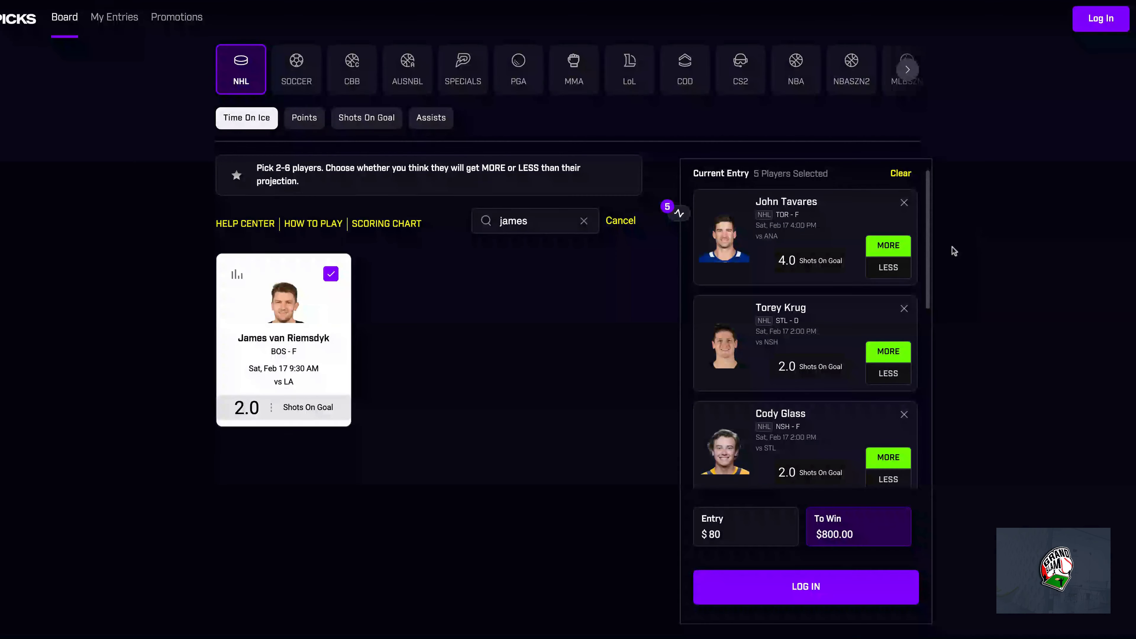
scroll(931, 240, "down", 1)
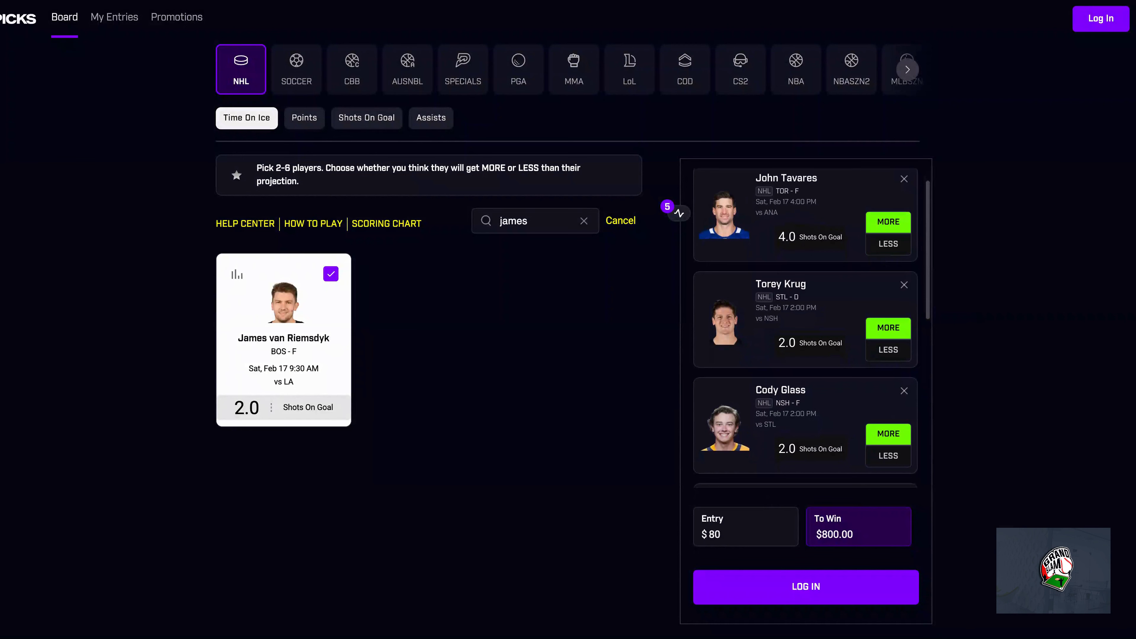
scroll(805, 327, "down", 2)
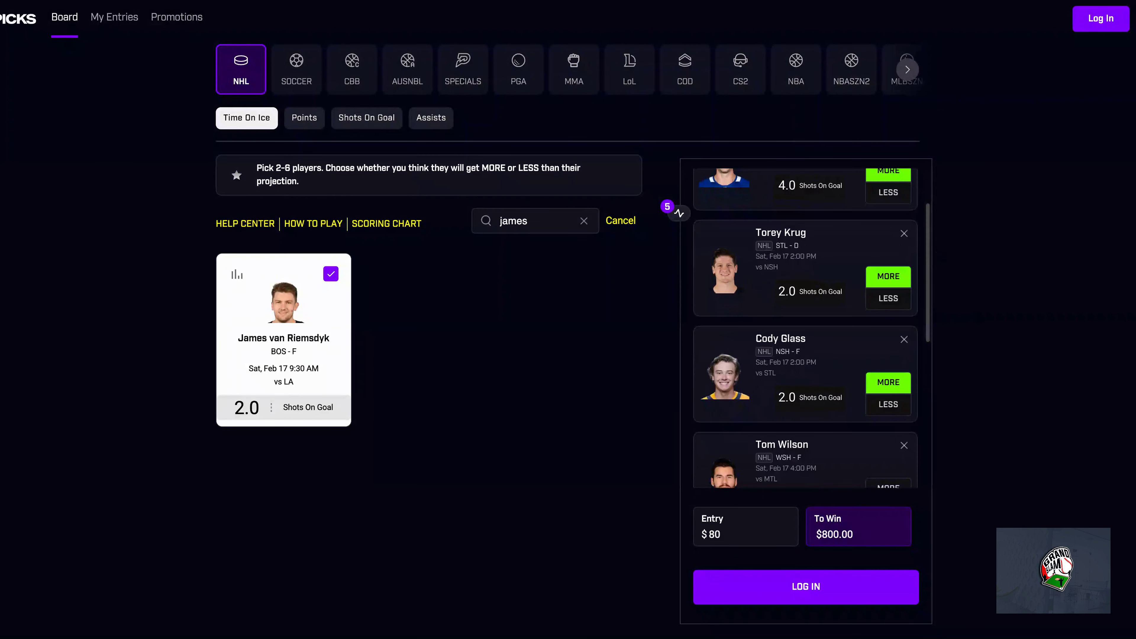
scroll(806, 327, "up", 3)
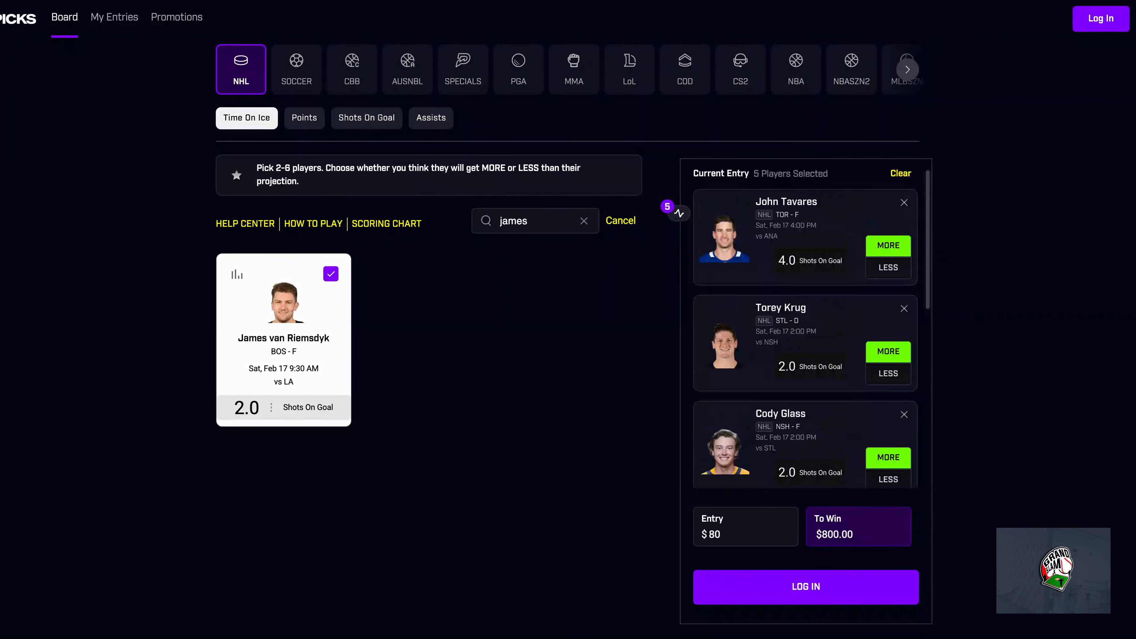
scroll(805, 327, "down", 4)
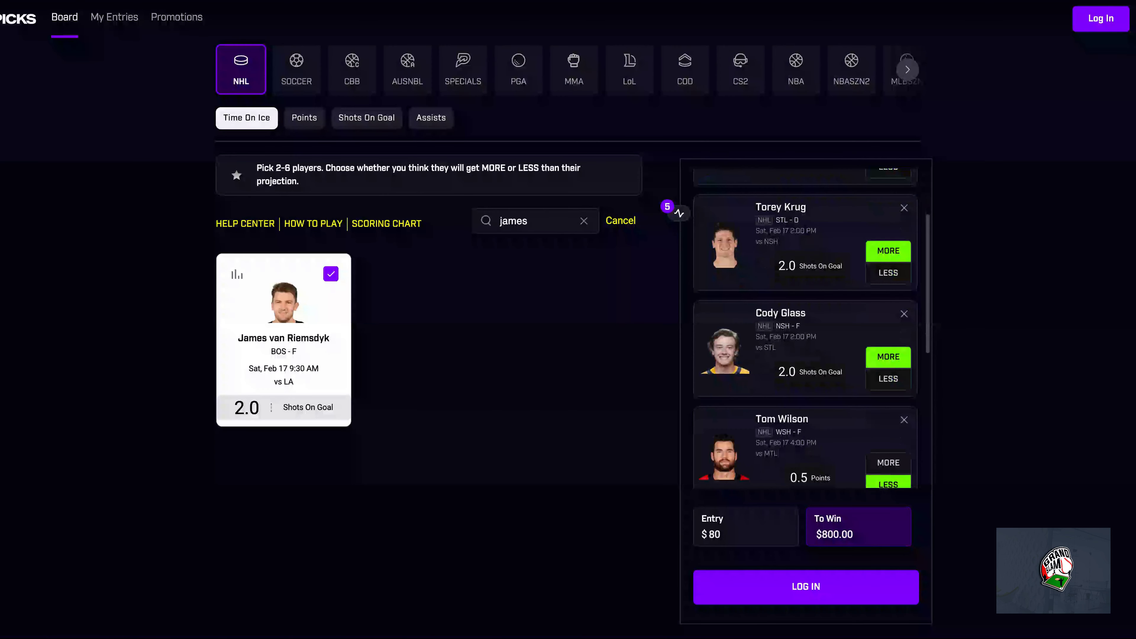
scroll(805, 327, "down", 3)
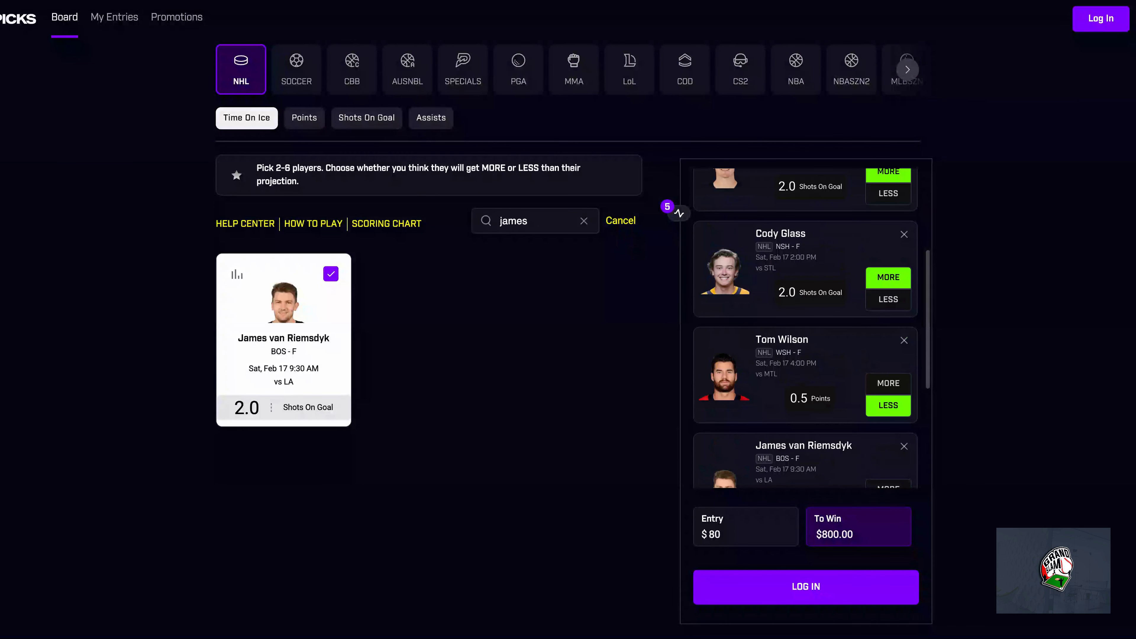
scroll(805, 326, "down", 4)
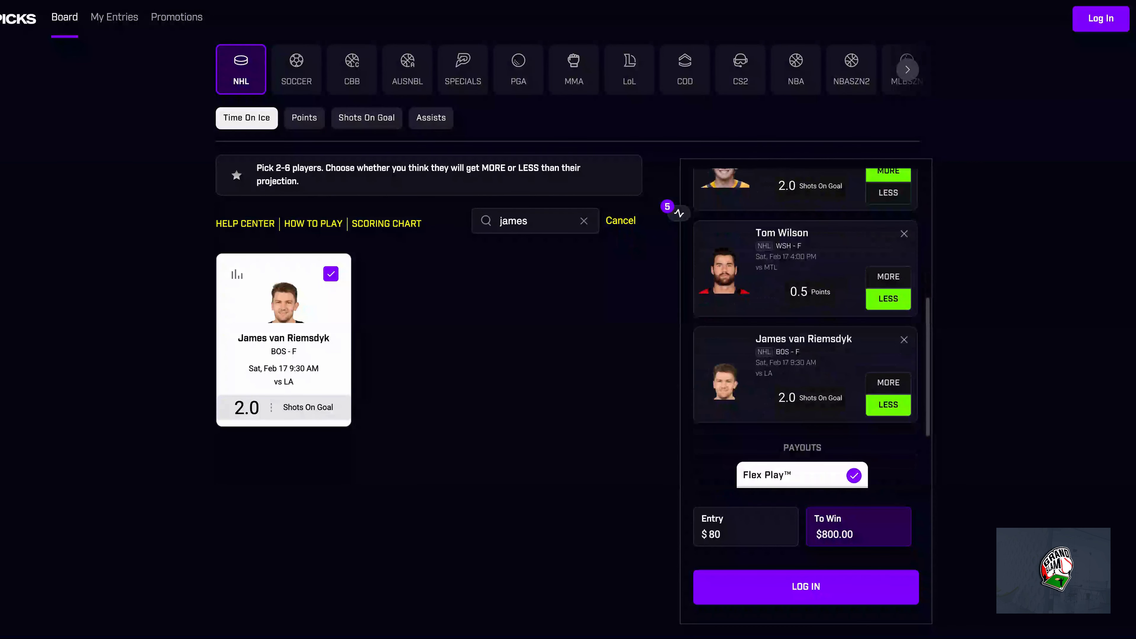
scroll(805, 327, "up", 10)
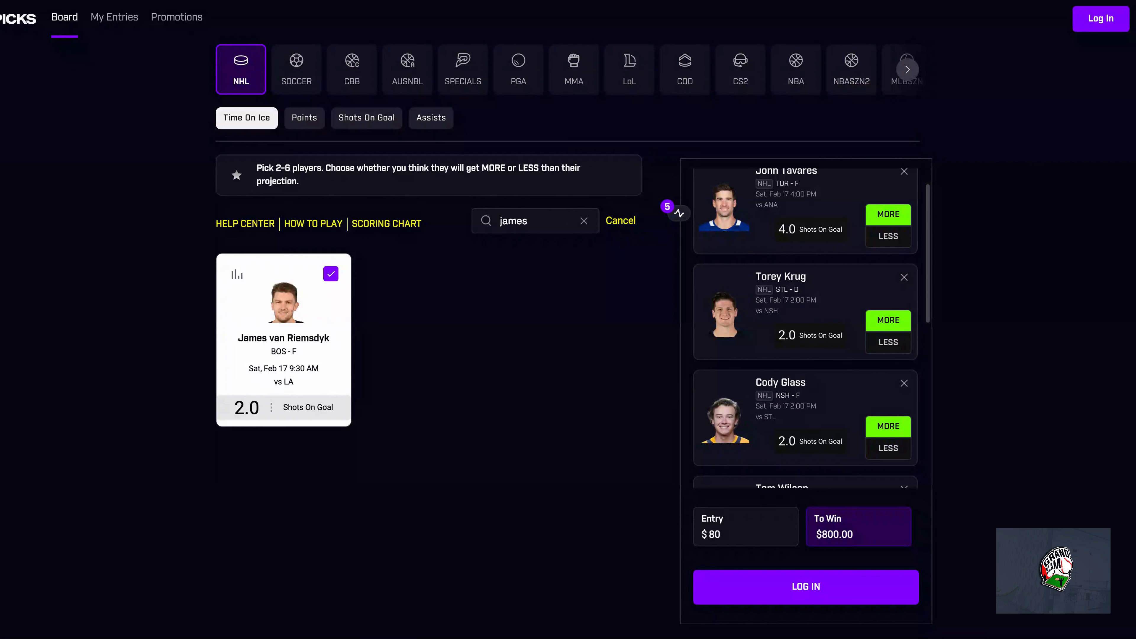
left_click(583, 224)
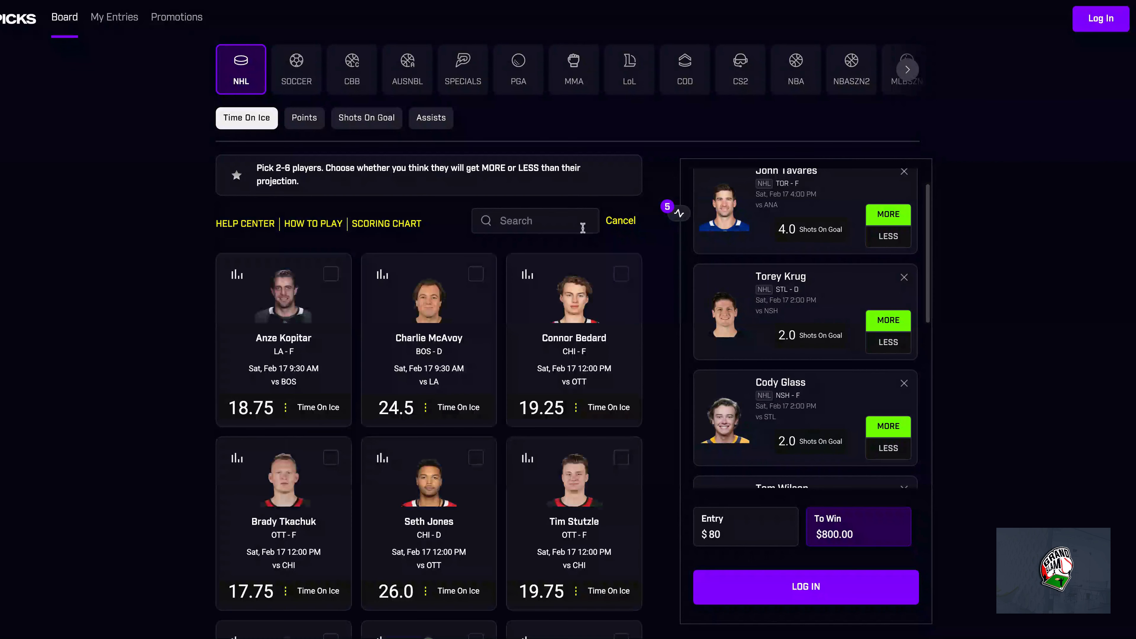